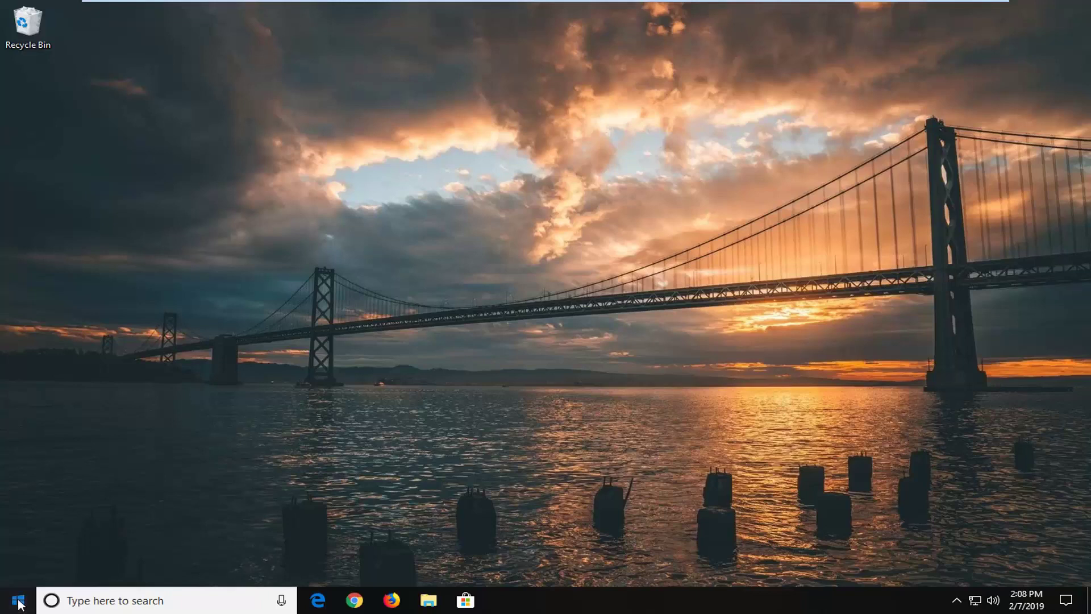
Open the Start menu to search the apps for "word"
click(19, 602)
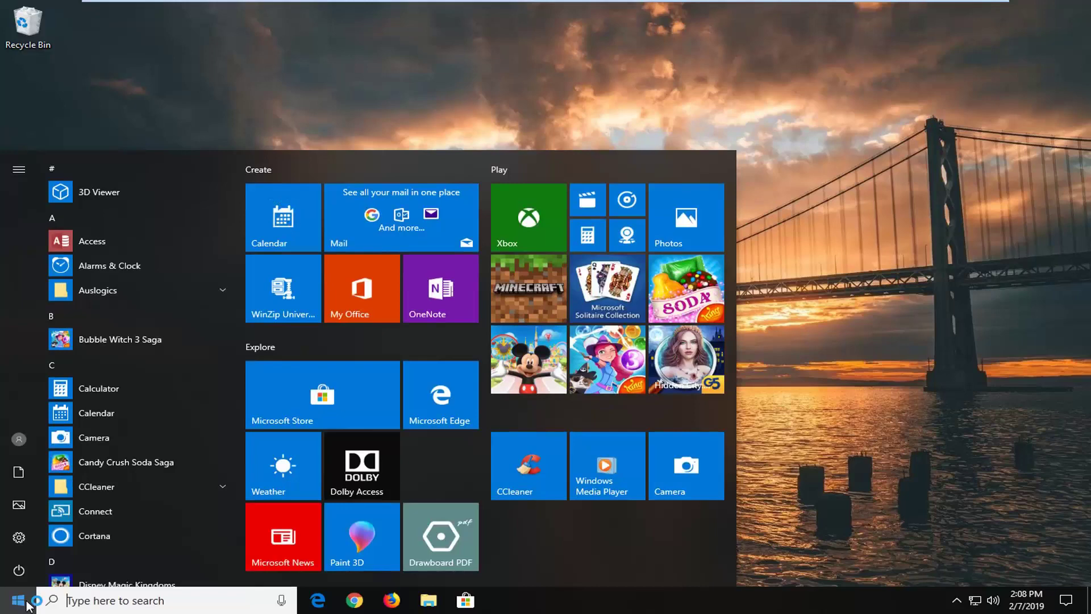
text(word)
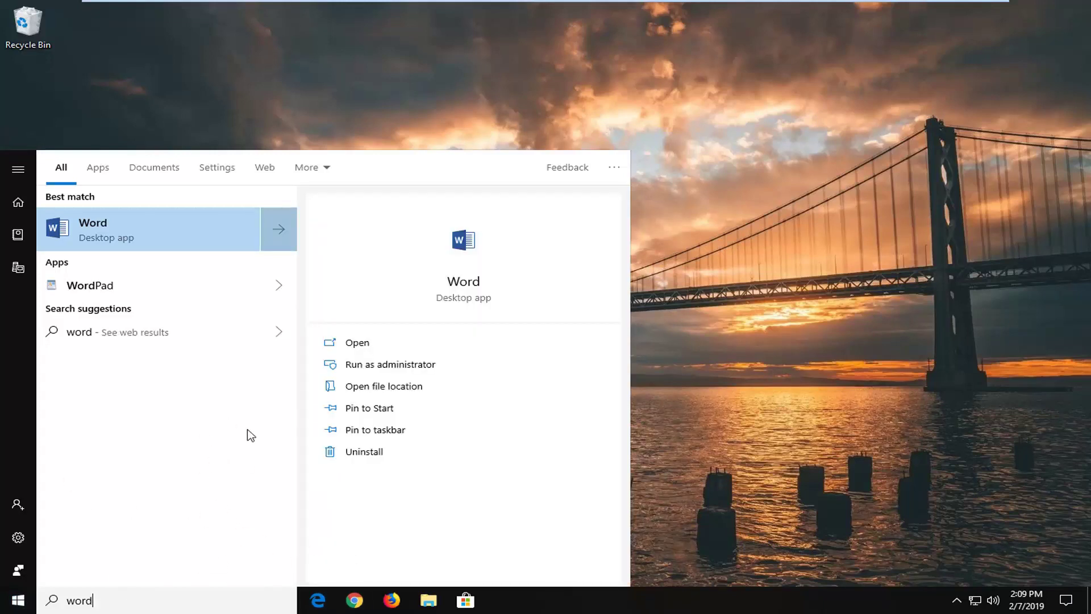
Launch the Word best match with Run as administrator
right_click(84, 235)
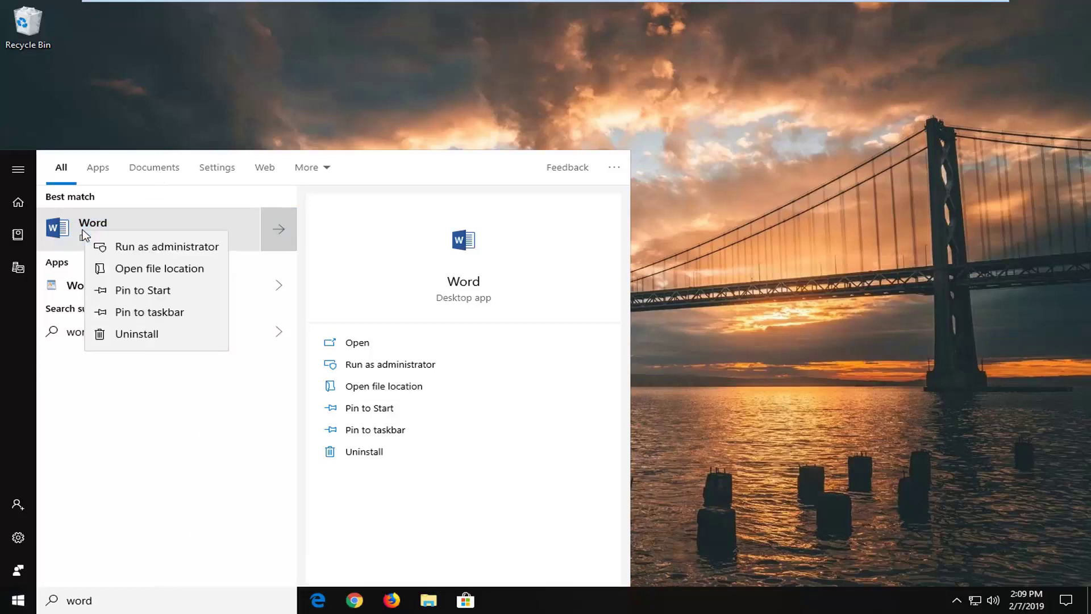
click(168, 247)
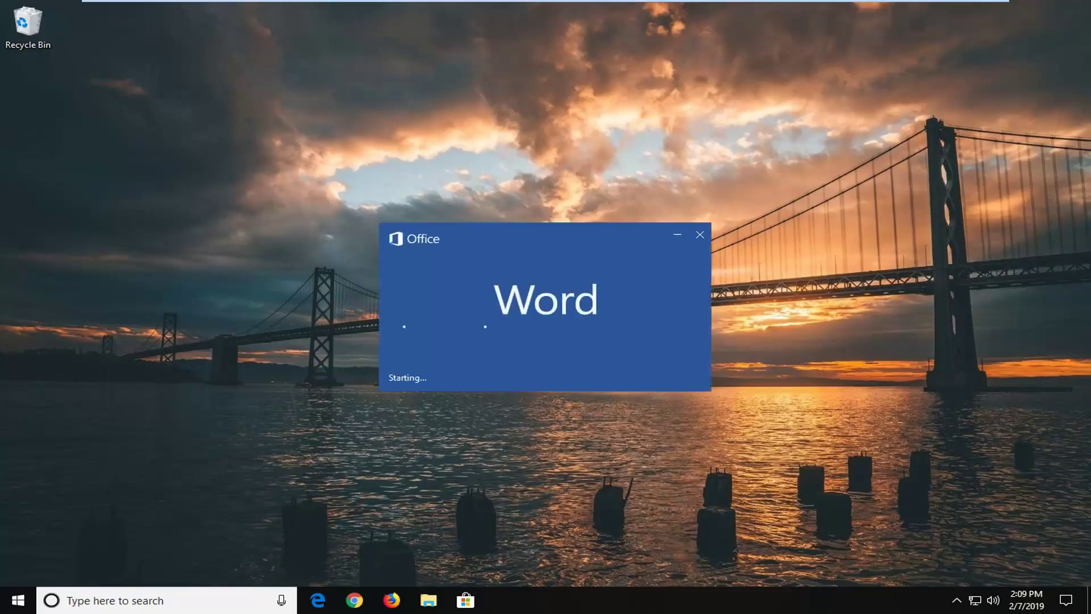
Close the Word splash screen, leaving only the desktop showing
click(699, 236)
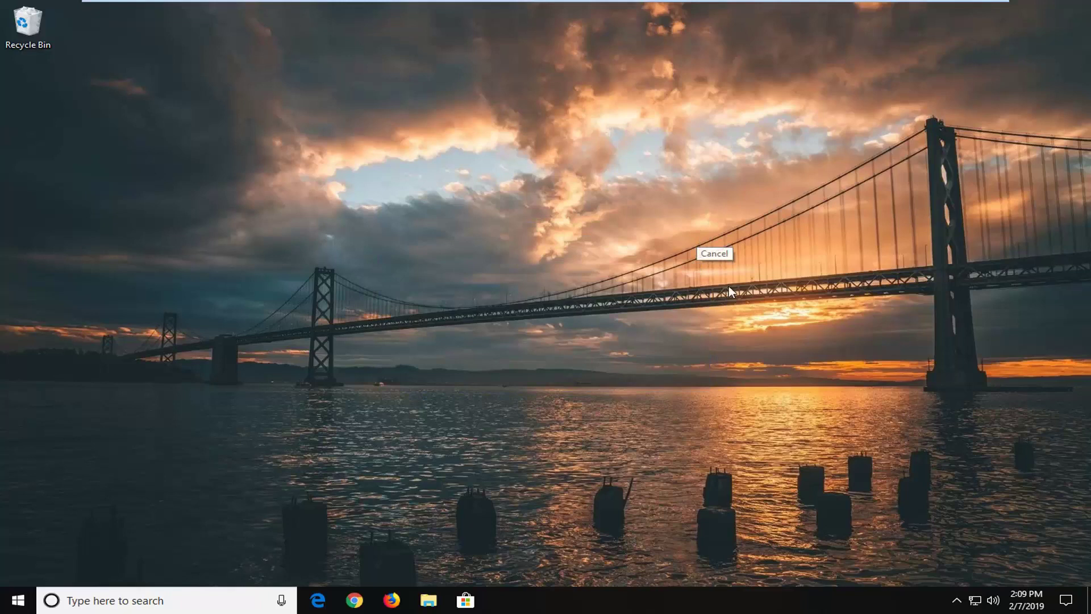